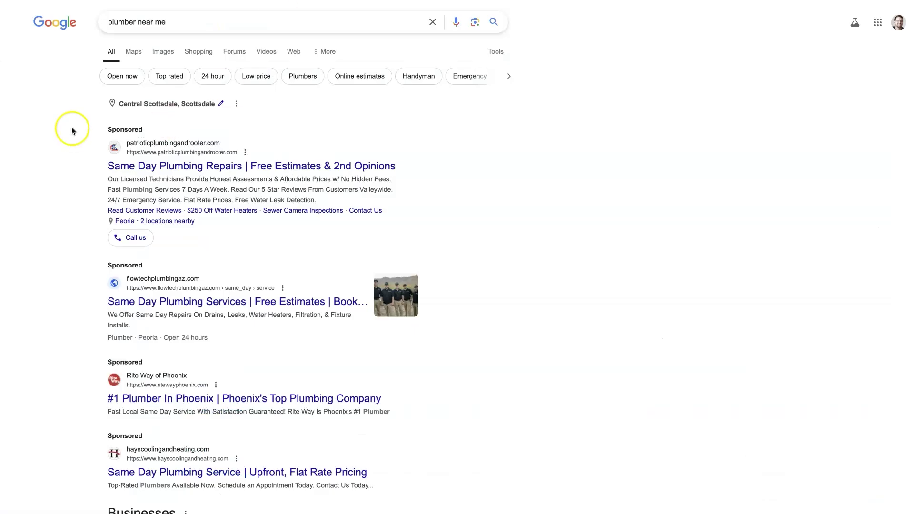
- Examine the sponsored, local business and organic Google results for "plumber near me"
scroll(89, 62, down, 1)
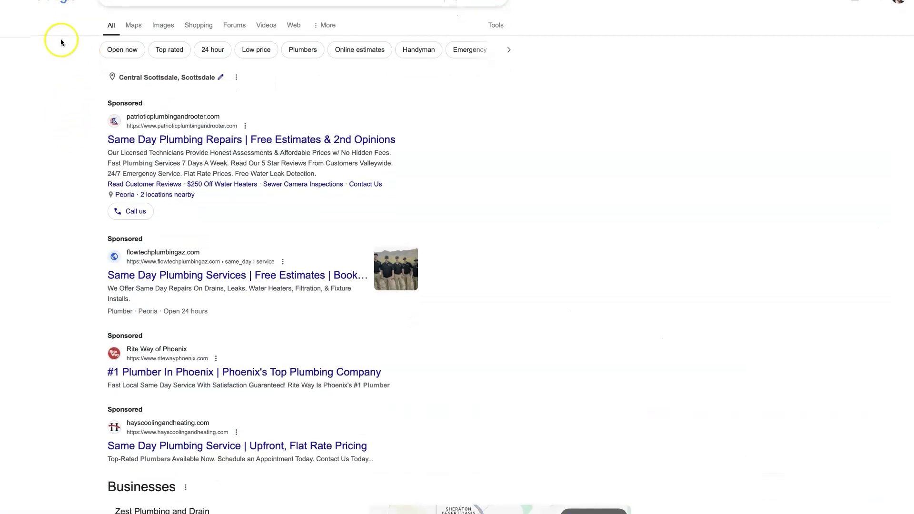
scroll(61, 39, up, 1)
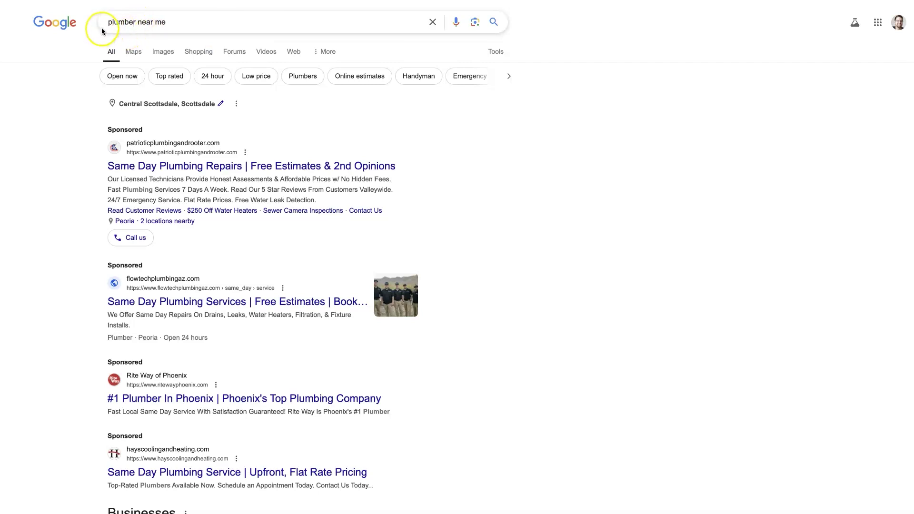
click(197, 21)
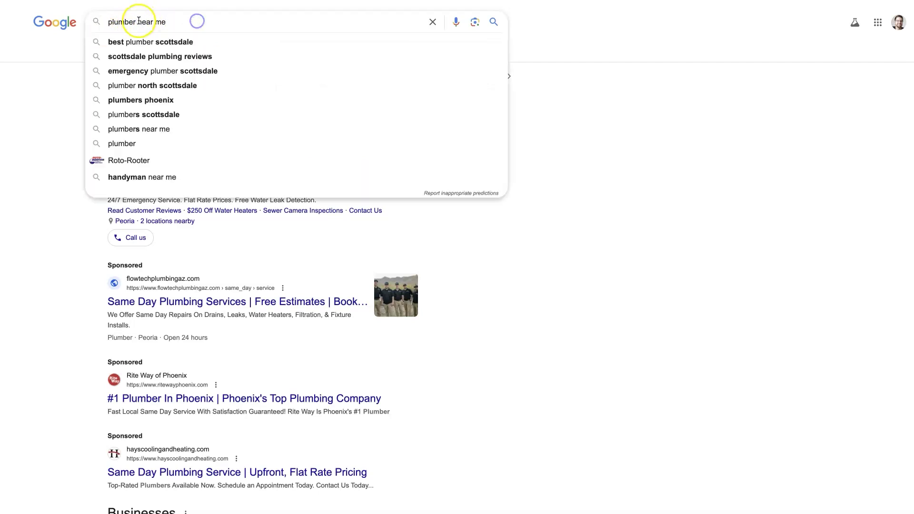
click(45, 110)
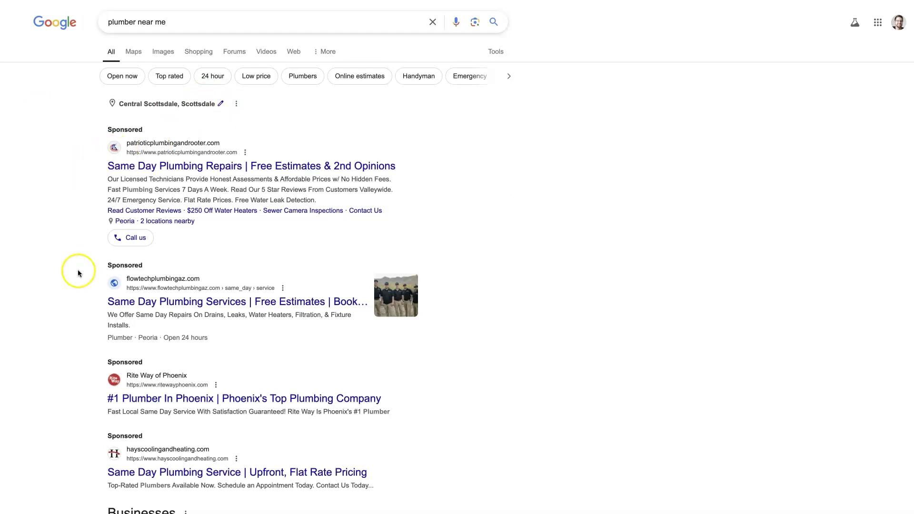
scroll(78, 270, down, 3)
scroll(57, 335, down, 7)
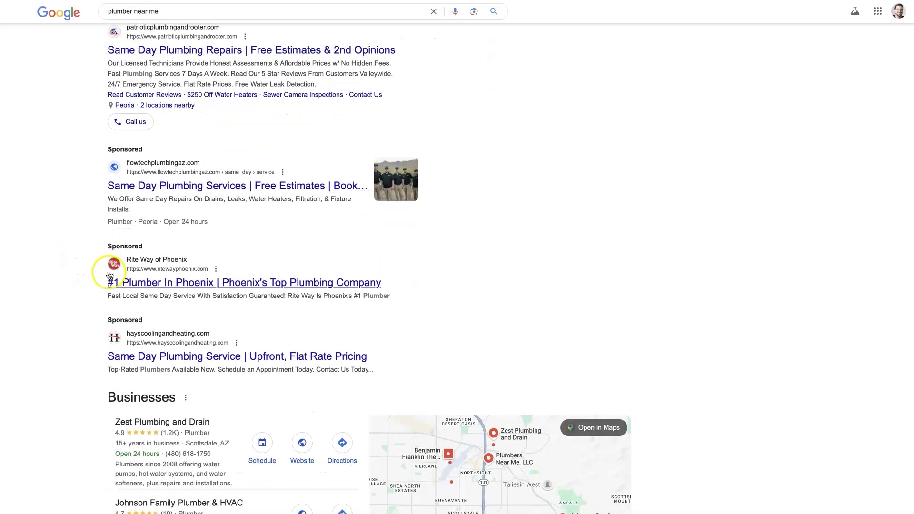
scroll(166, 313, down, 5)
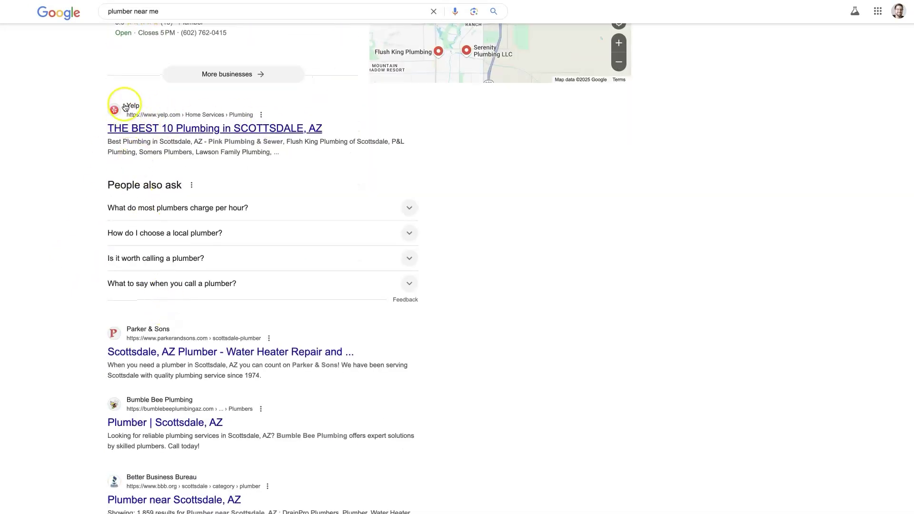
scroll(39, 318, down, 2)
scroll(39, 323, down, 2)
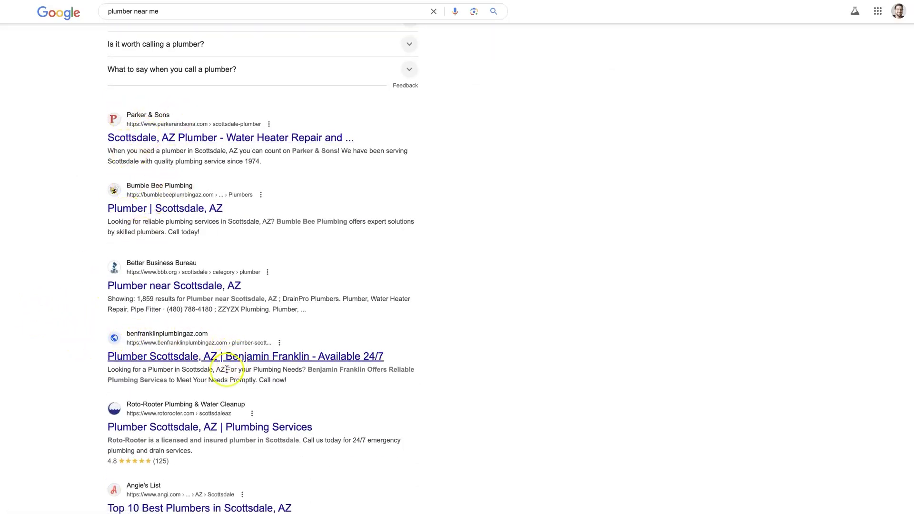
scroll(70, 367, down, 1)
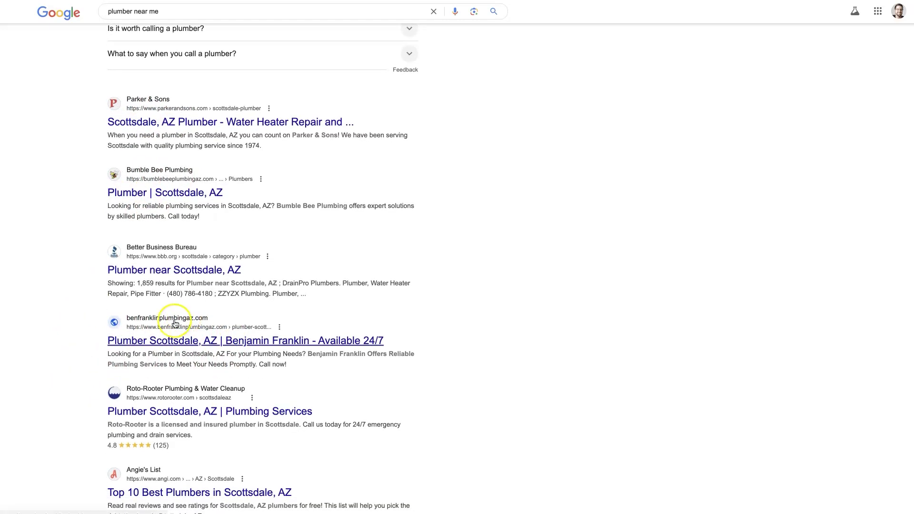
- Copy the link address of the organic benfranklinplumbingaz.com result
drag(131, 318, 164, 343)
right_click(164, 343)
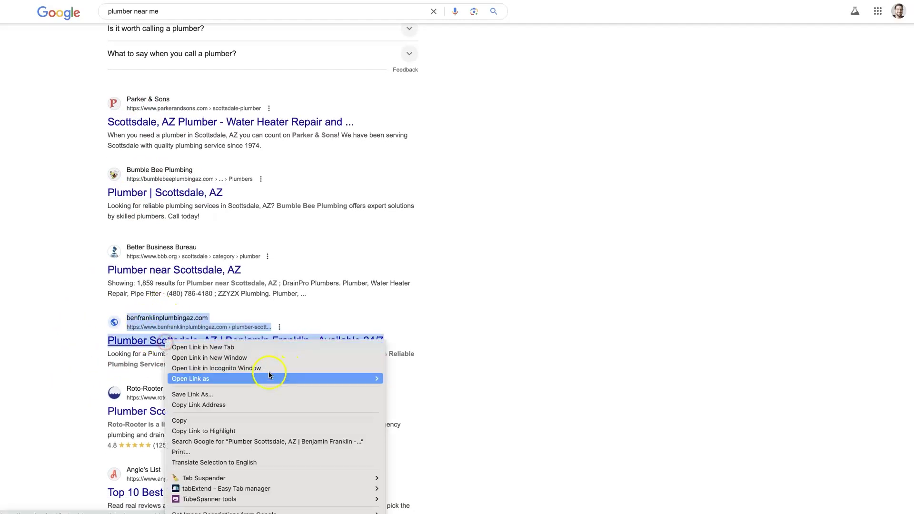
click(253, 403)
click(39, 304)
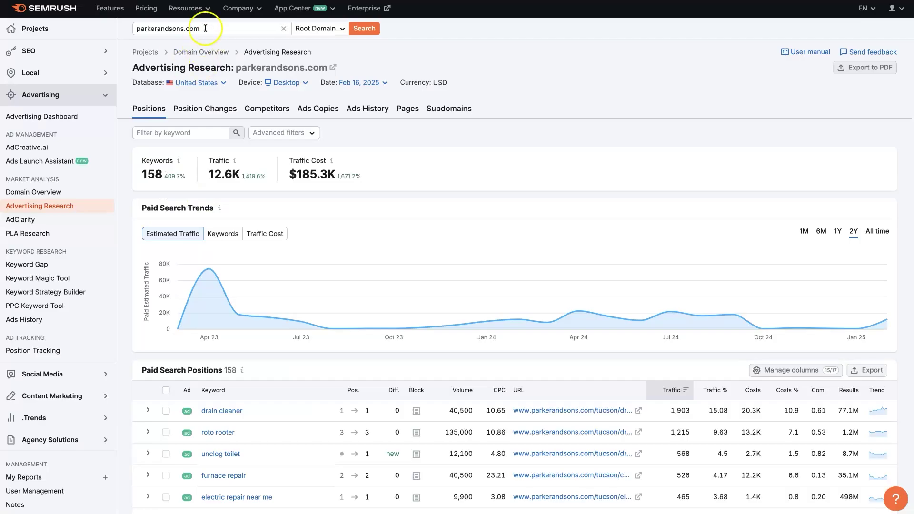
- Switch to Semrush and run Advertising Research on the copied benfranklinplumbingaz.com/plumber-scottsdale/ URL
triple_click(205, 29)
key(ctrl+v)
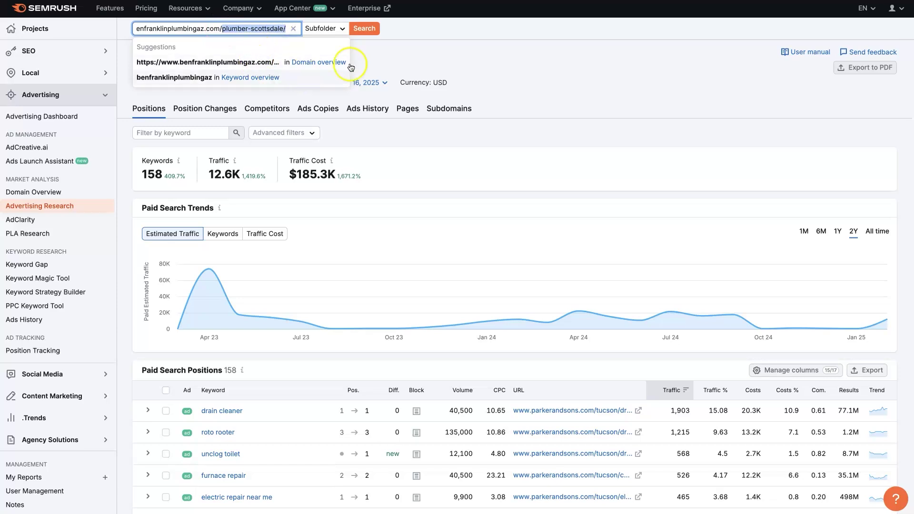
click(364, 28)
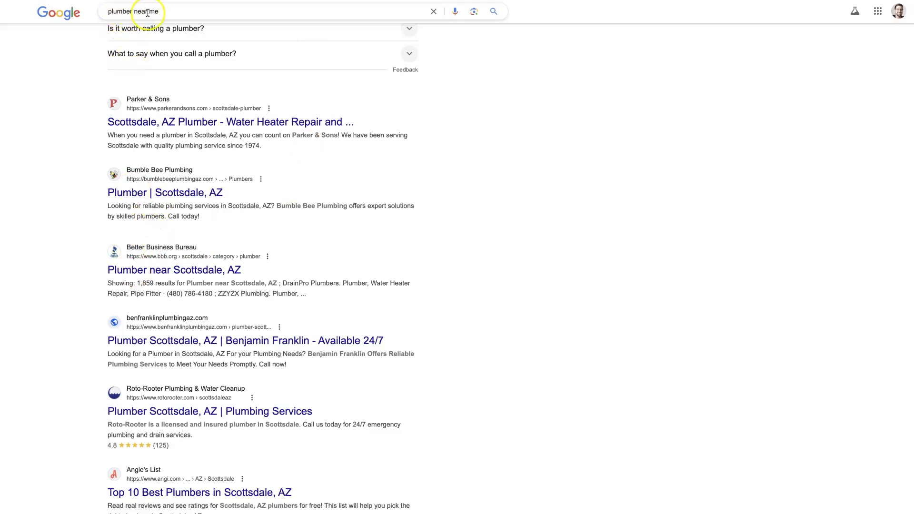
- Back in Google, search for the suggested query "best plumber scottsdale" and look through the results
scroll(77, 133, up, 10)
click(138, 23)
drag(138, 24, 185, 29)
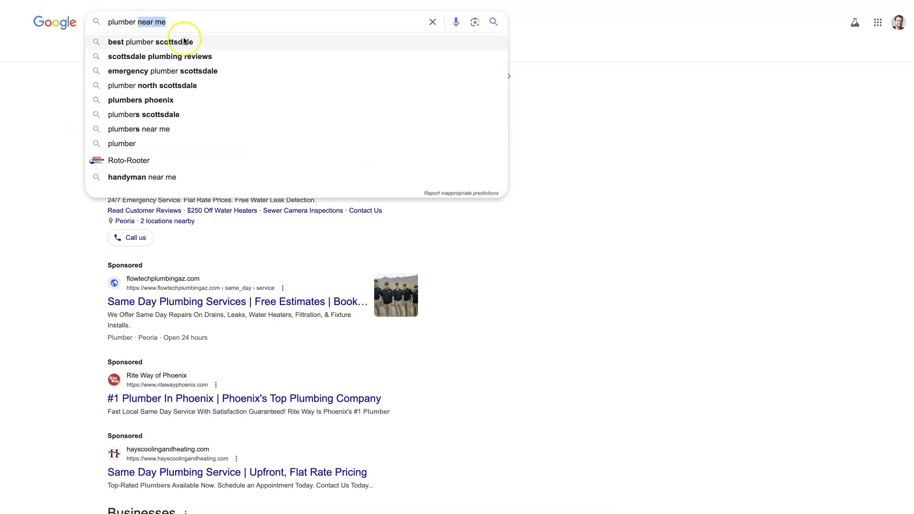
click(185, 41)
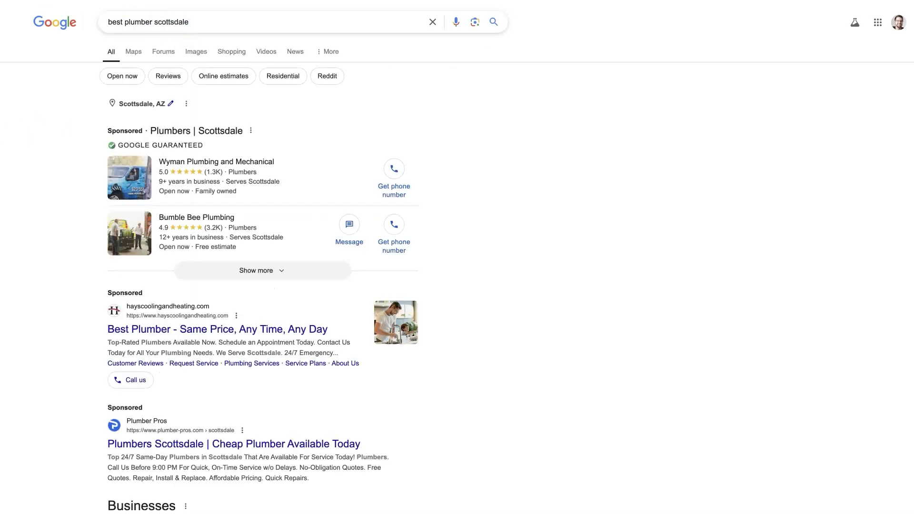
scroll(44, 254, down, 4)
scroll(47, 257, down, 8)
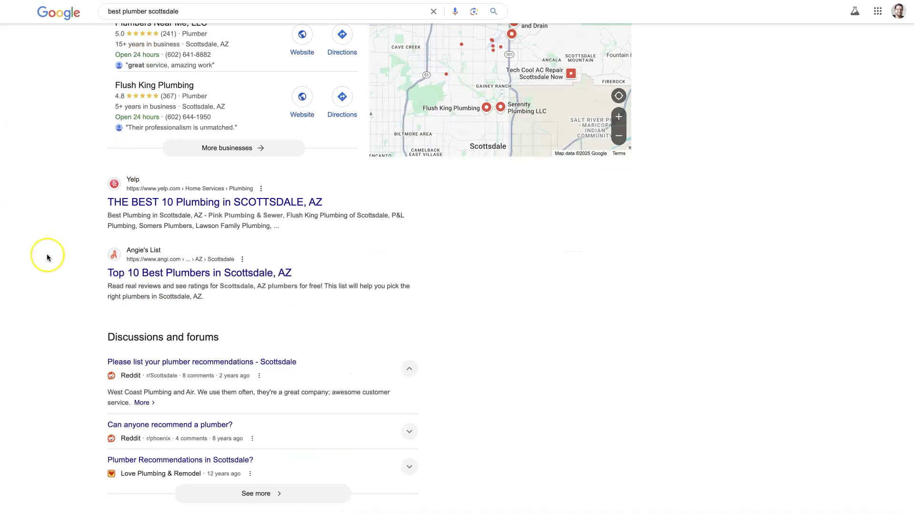
scroll(47, 257, down, 5)
scroll(47, 253, up, 15)
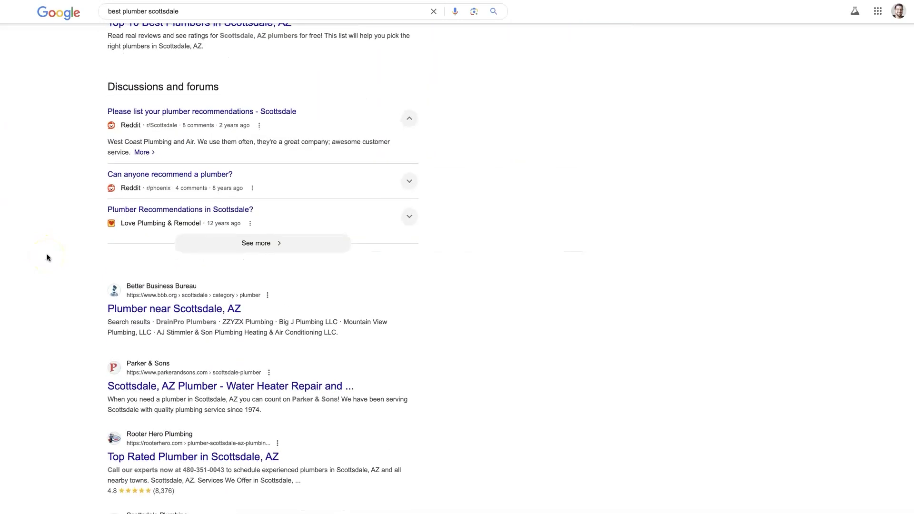
- Change the Google query to "plumbers in scottsdale" and run the search
drag(125, 22, 93, 13)
key(BackSpace)
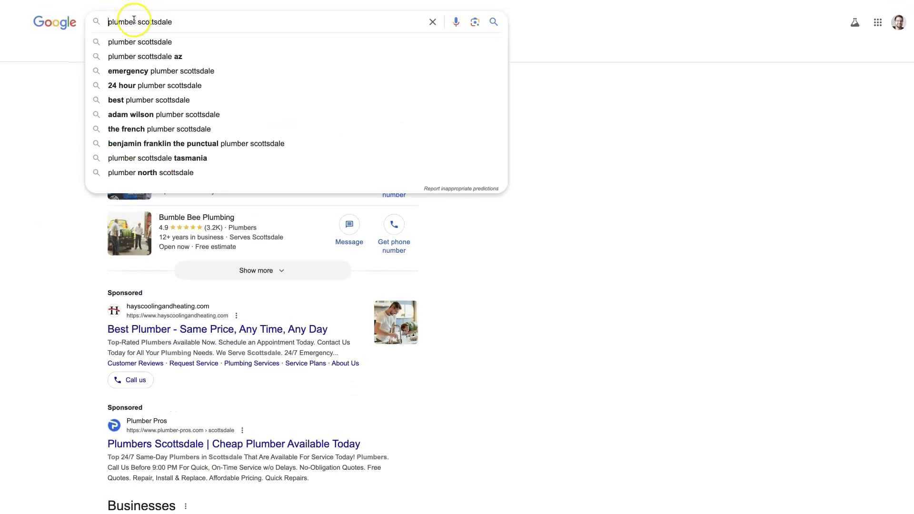
click(135, 21)
text(s in)
key(Return)
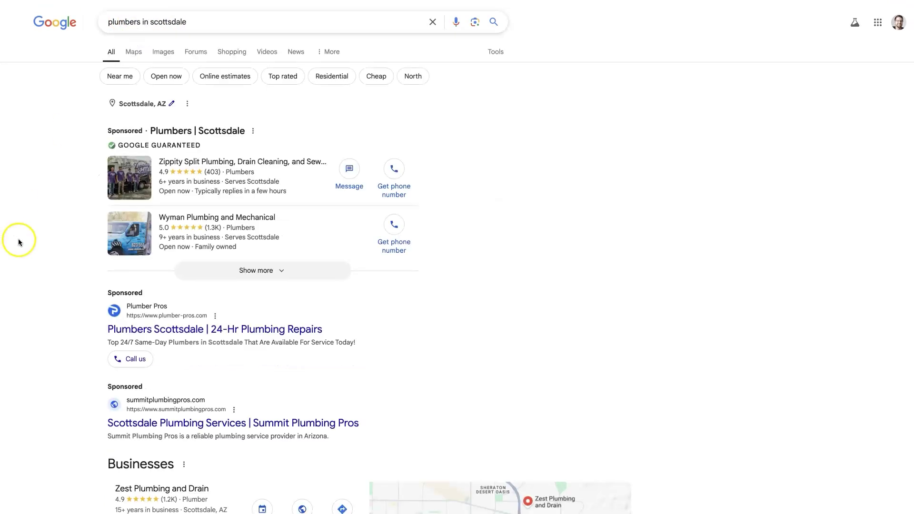
- Find the organic Scottsdale Plumbing result for scottsdaleplumbing.com and copy its link address
scroll(18, 242, down, 10)
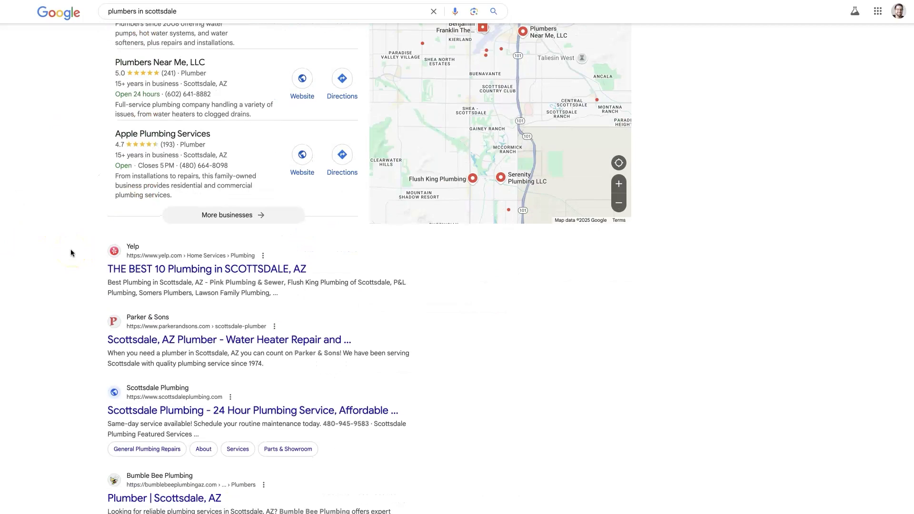
scroll(71, 253, down, 6)
scroll(70, 252, up, 3)
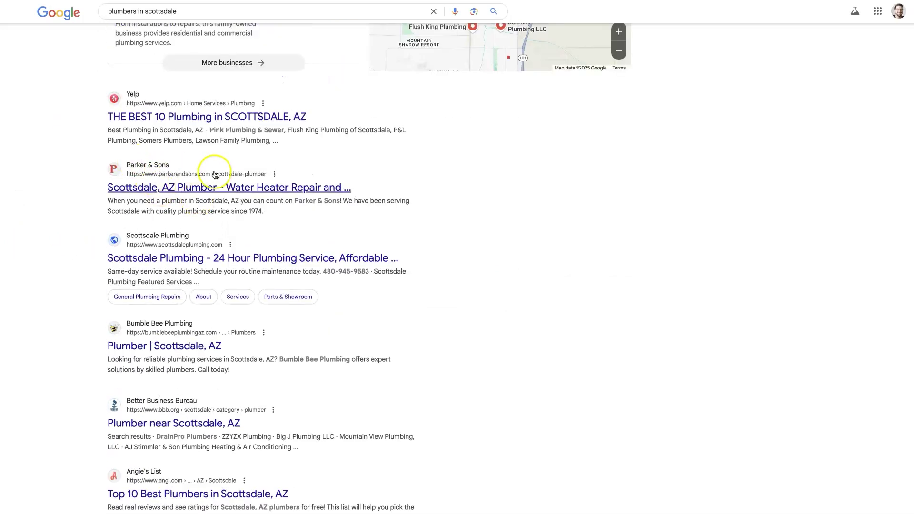
right_click(178, 259)
click(226, 320)
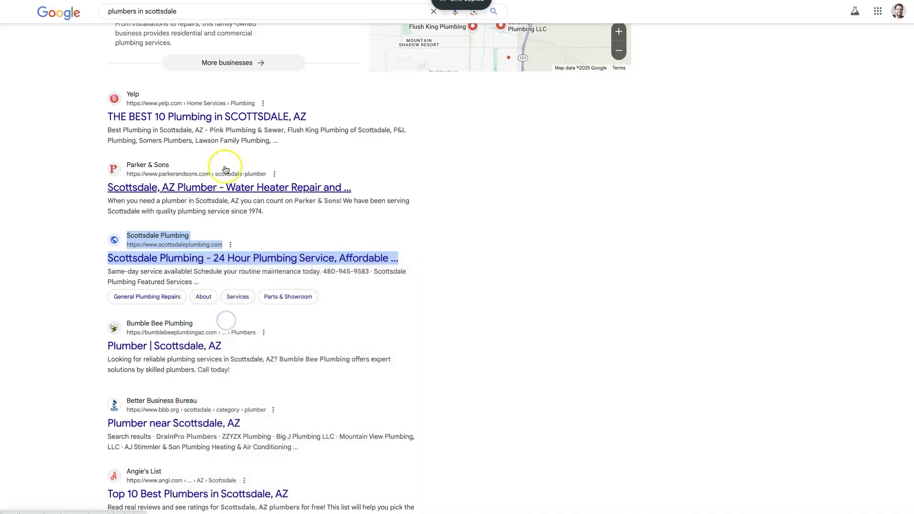
key(ctrl+Tab)
click(225, 30)
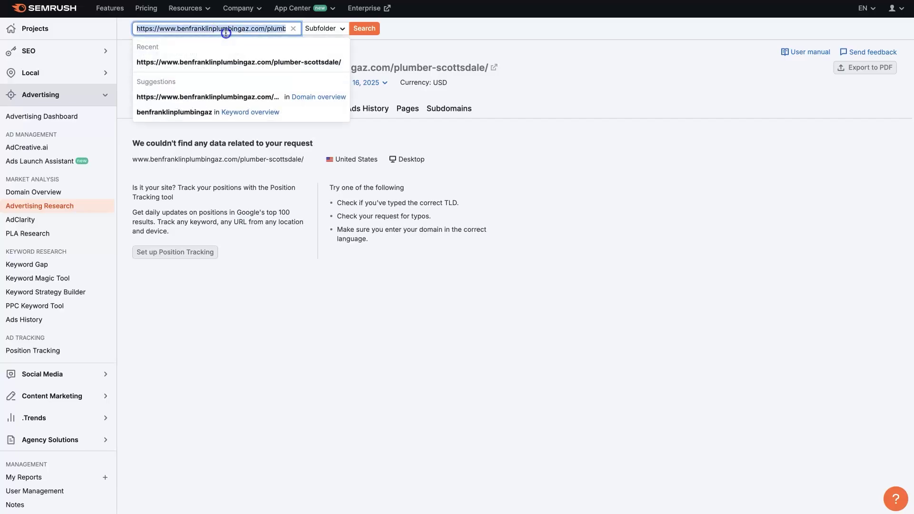
key(ctrl+v)
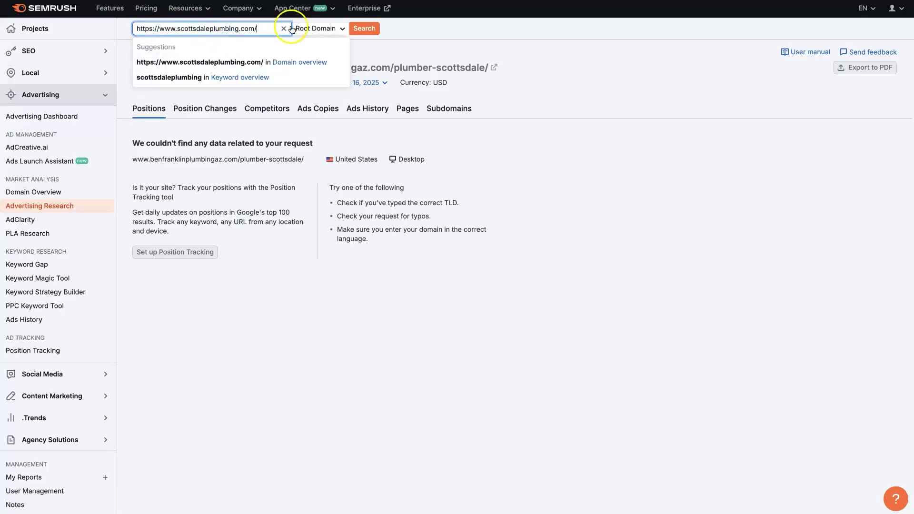
click(371, 31)
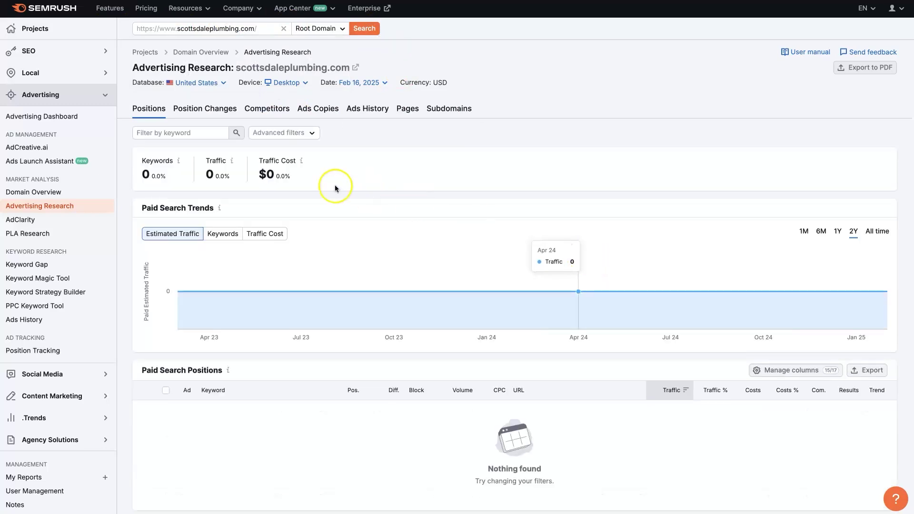
click(82, 52)
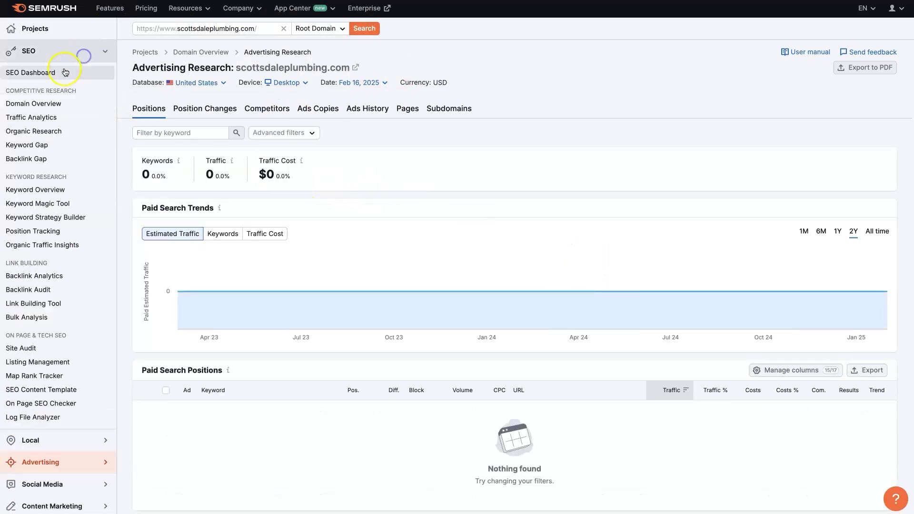
click(59, 106)
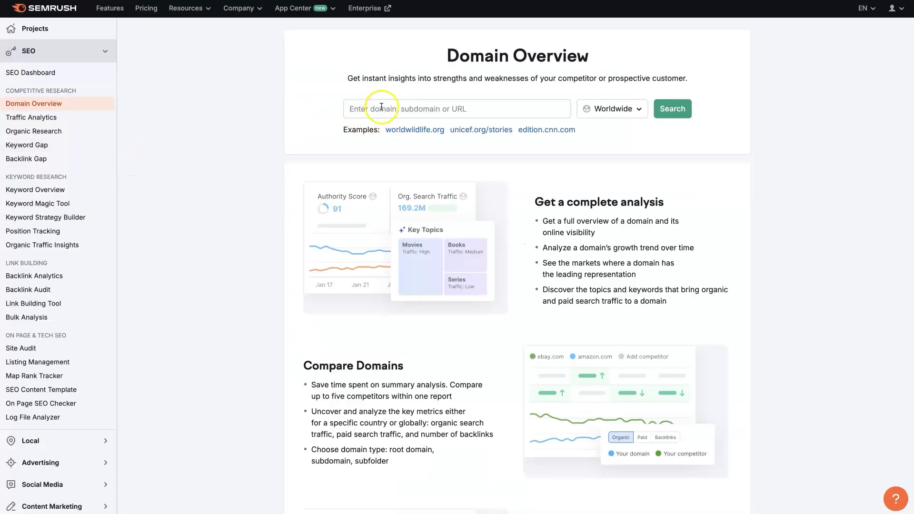
click(381, 108)
key(ctrl+v)
key(Return)
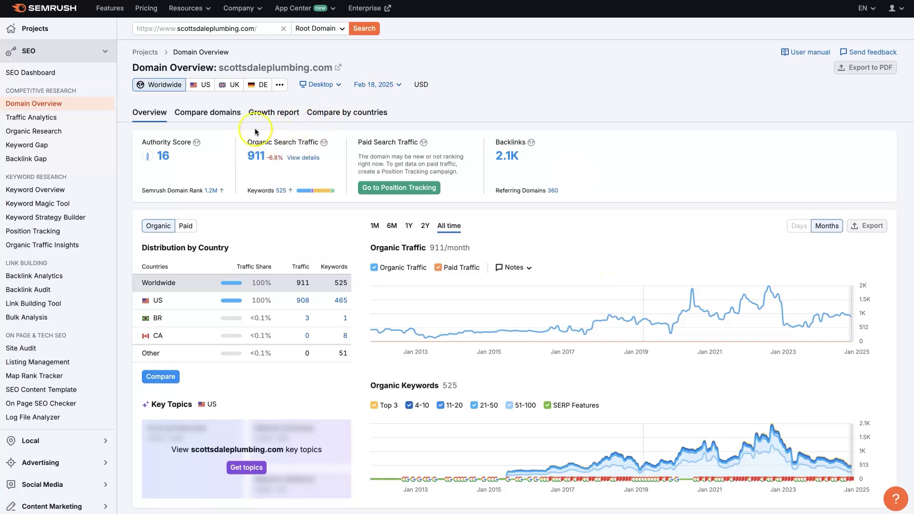
- Open the organic keyword positions report for scottsdaleplumbing.com and look through its ranking keywords
drag(247, 193, 279, 191)
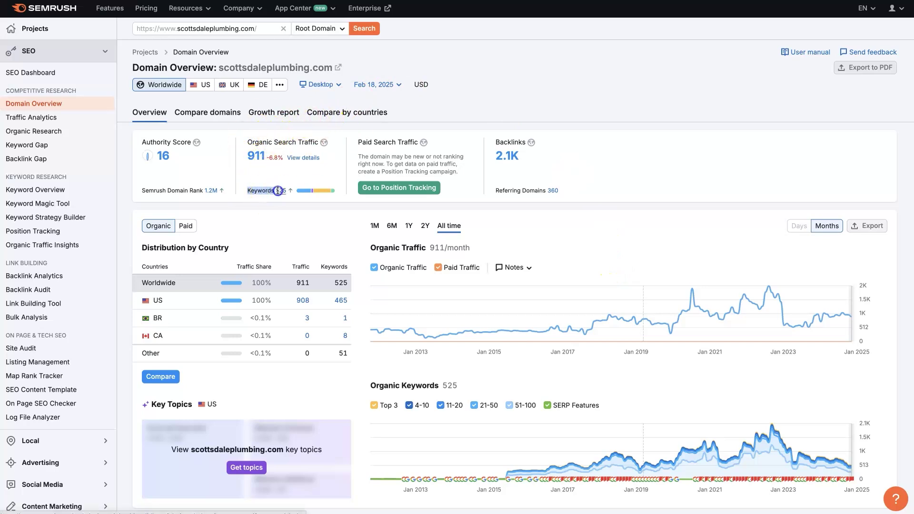
click(281, 192)
right_click(281, 192)
click(523, 83)
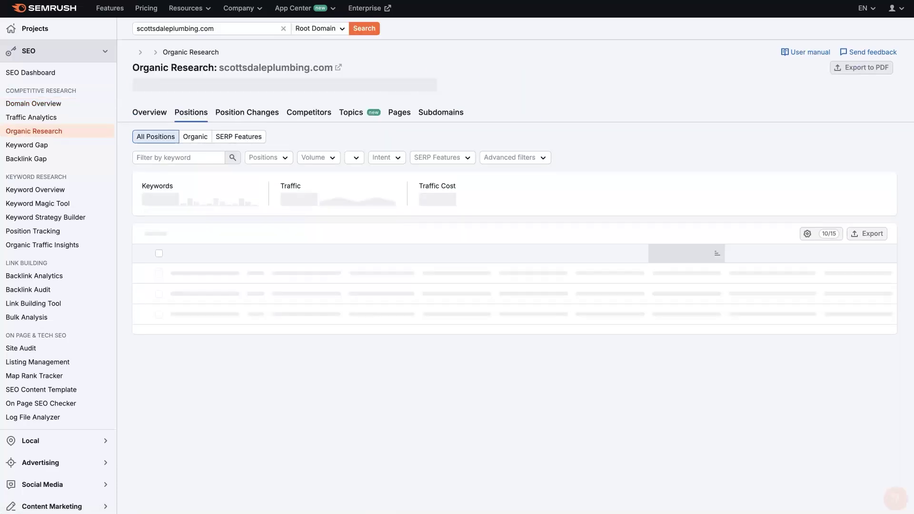
click(248, 267)
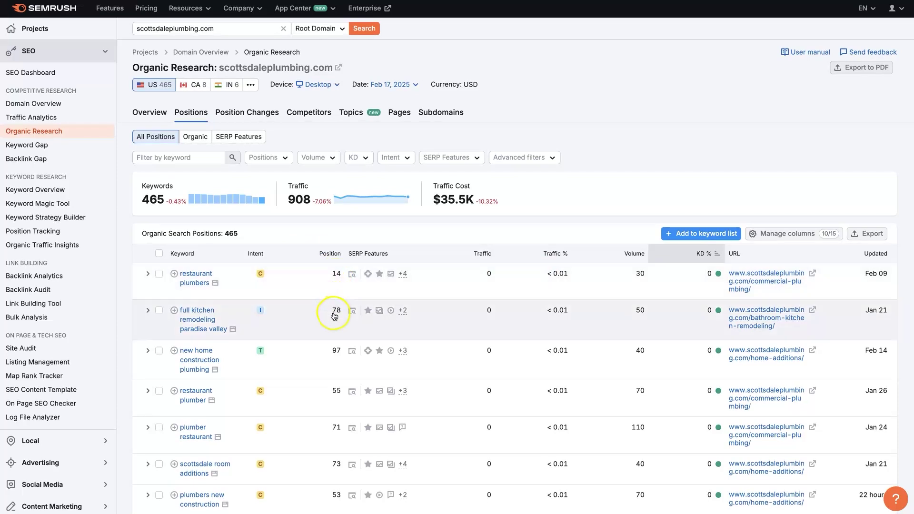
scroll(325, 409, down, 3)
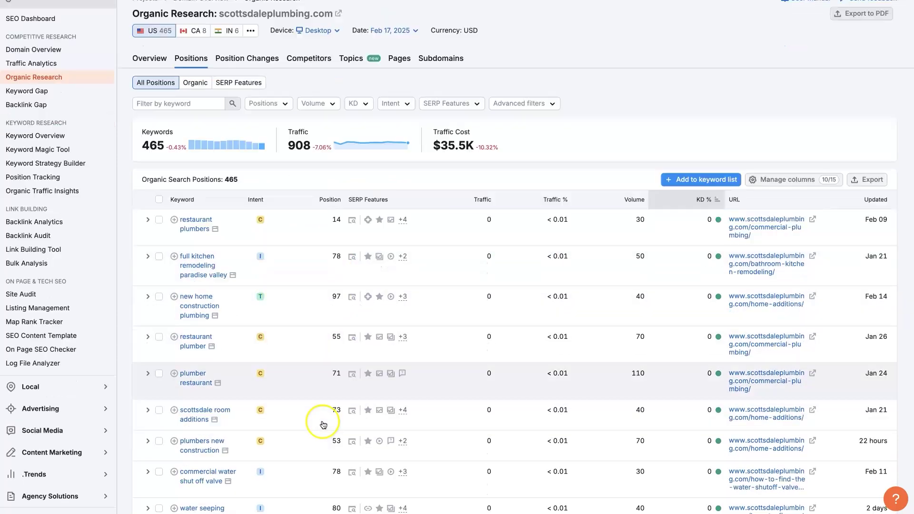
scroll(323, 424, down, 5)
scroll(323, 424, up, 8)
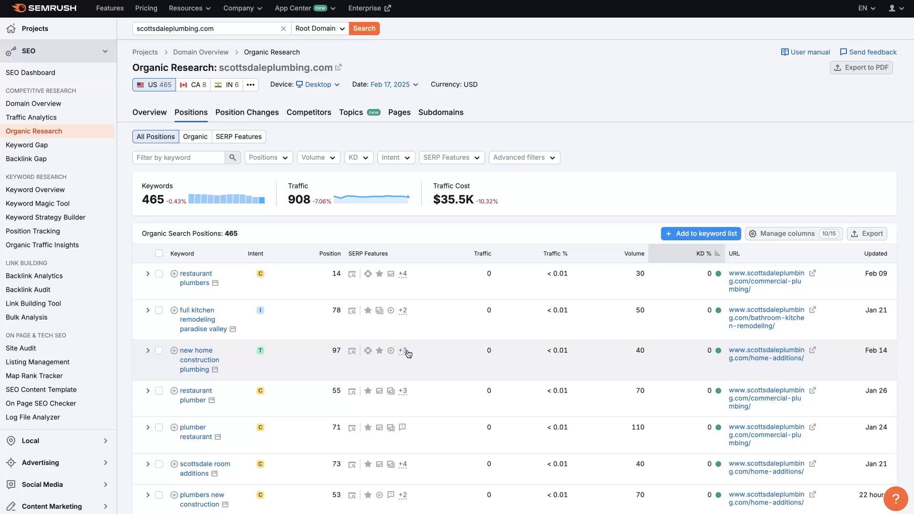
scroll(450, 357, down, 20)
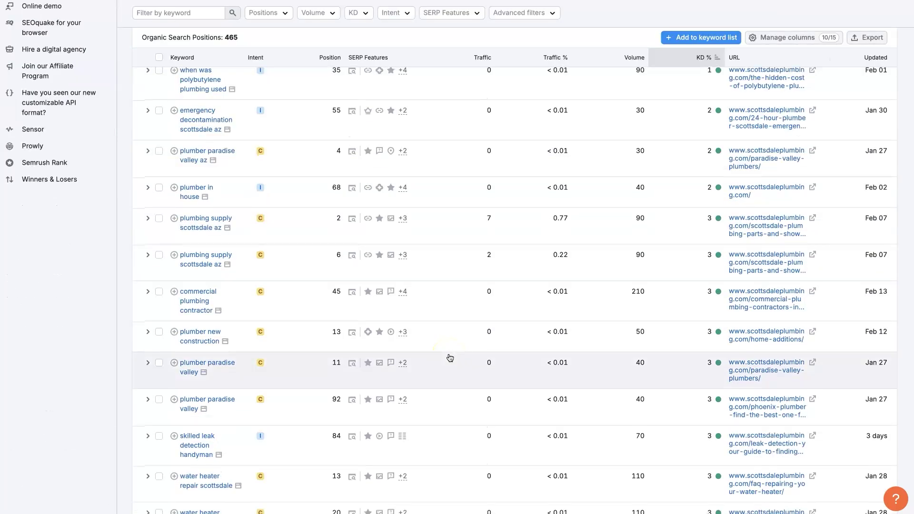
scroll(450, 358, up, 20)
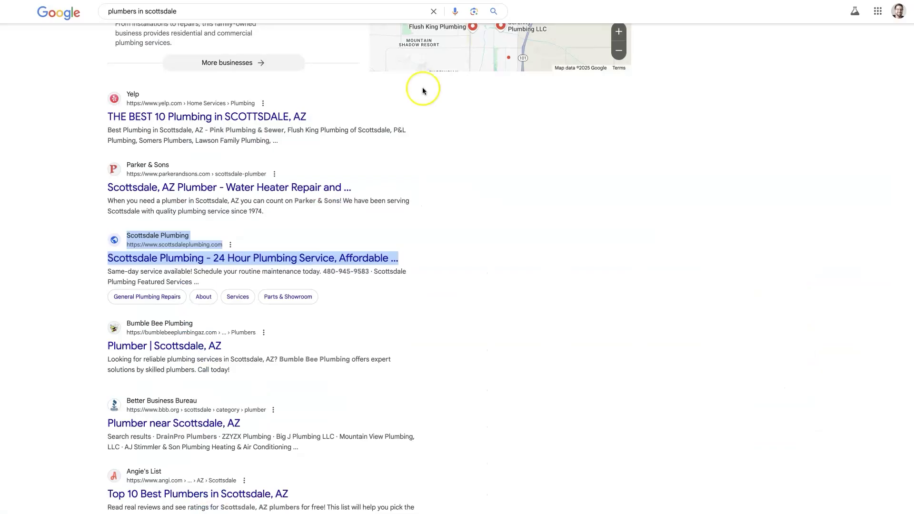
right_click(213, 188)
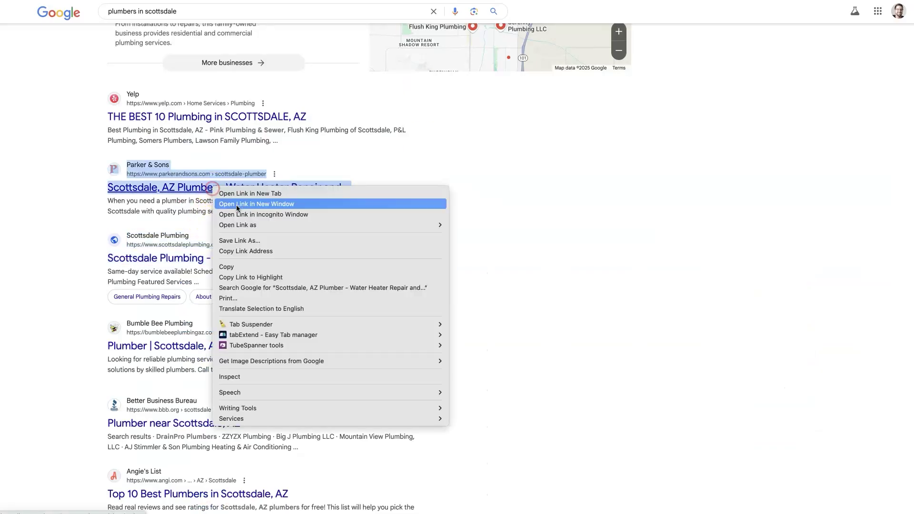
click(280, 251)
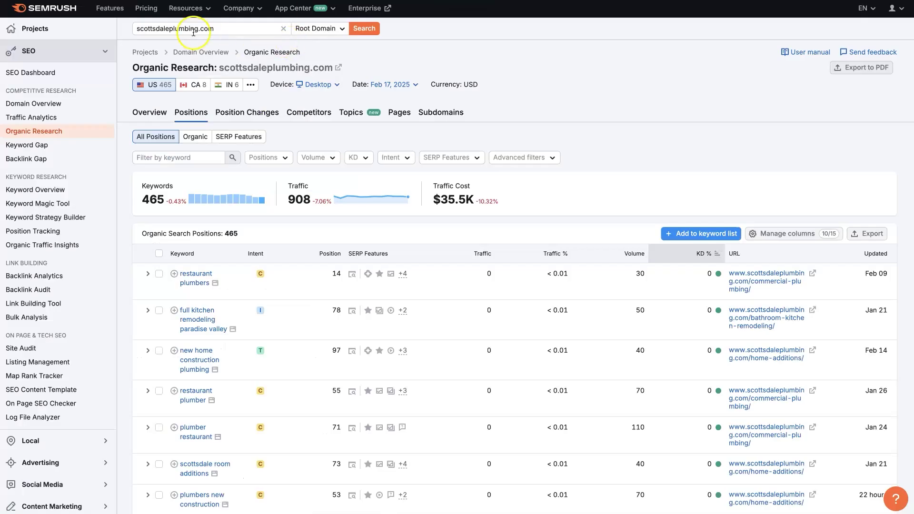
click(193, 30)
key(ctrl+a)
key(ctrl+v)
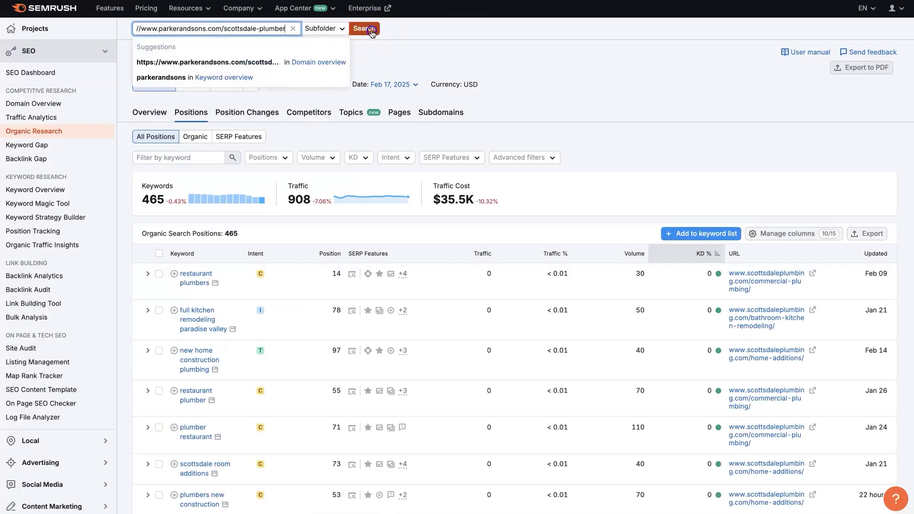
click(372, 31)
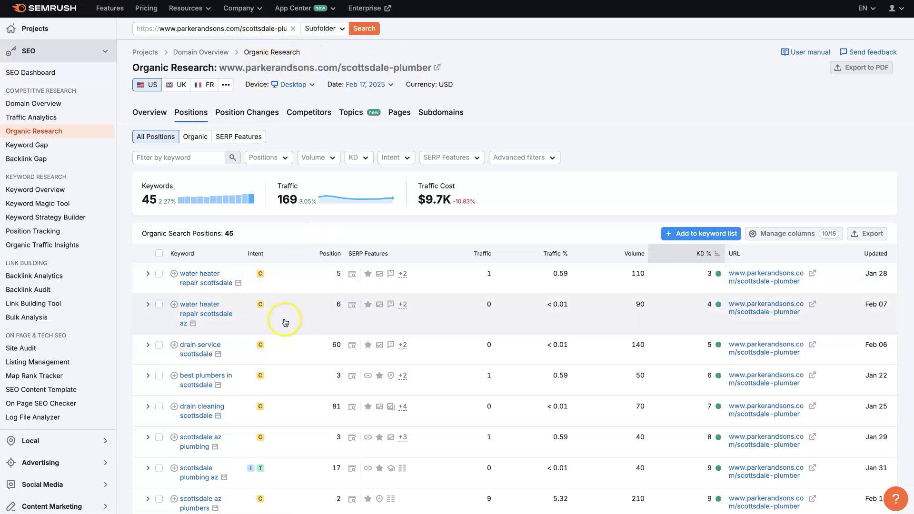
- Look through the organic keywords, positions and traffic of the Parker & Sons Scottsdale plumber page
scroll(286, 323, down, 1)
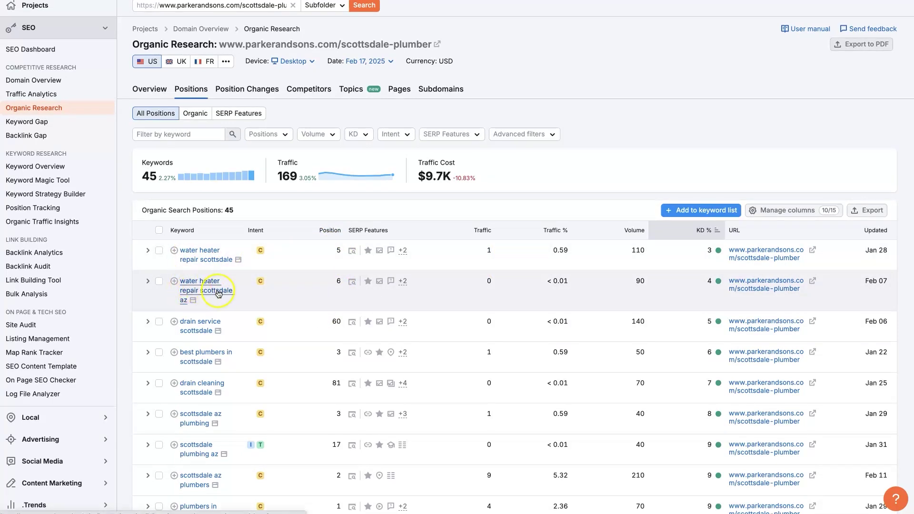
scroll(335, 305, down, 1)
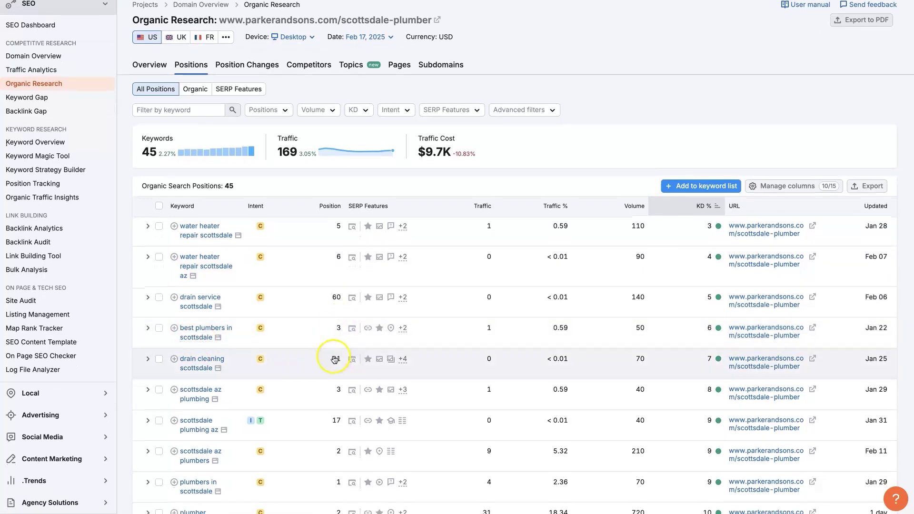
scroll(335, 360, down, 2)
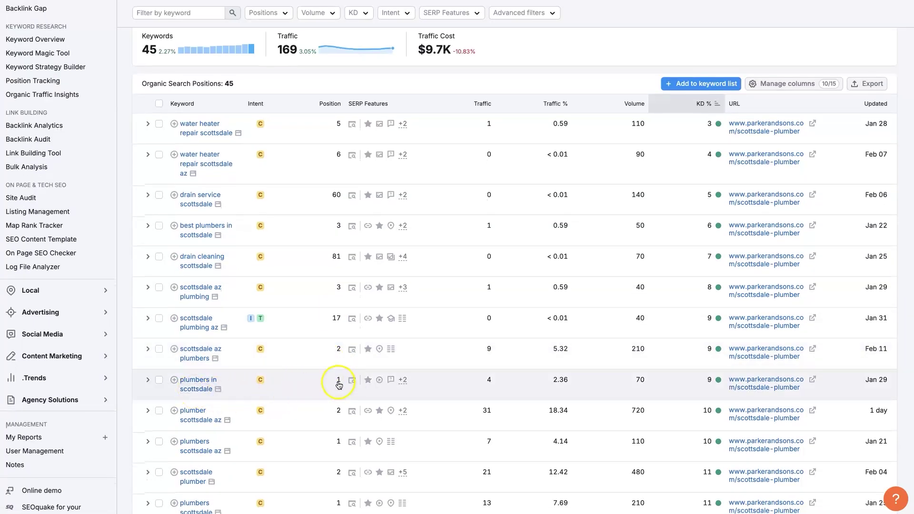
scroll(316, 409, down, 3)
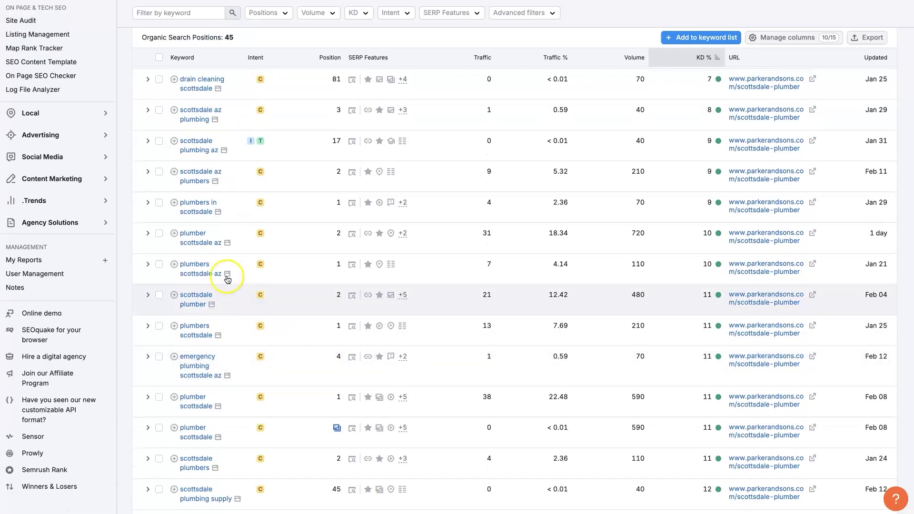
scroll(321, 272, down, 5)
scroll(329, 280, up, 4)
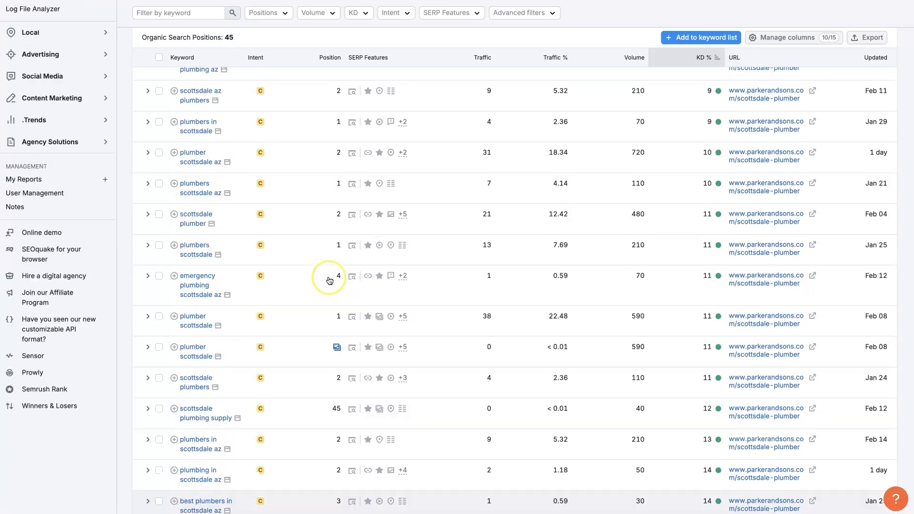
scroll(329, 280, up, 8)
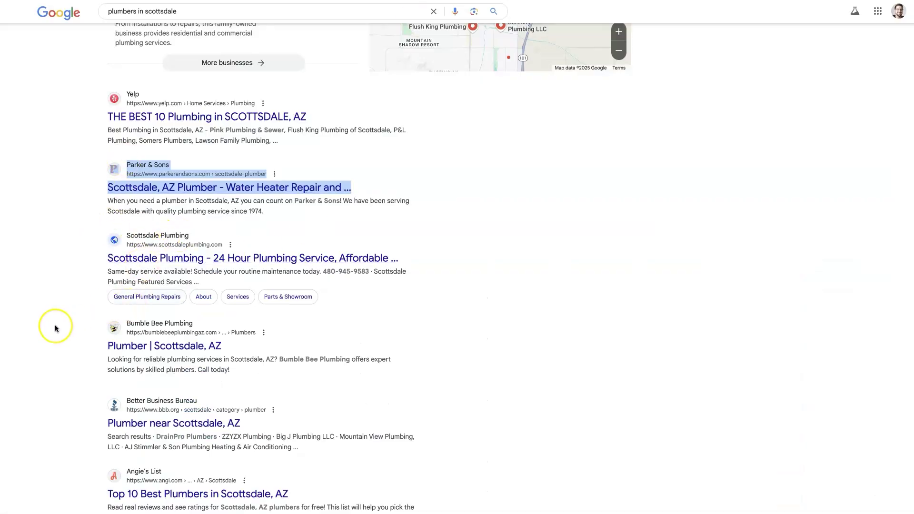
- Copy the Bumble Bee Plumbing result's link from Google and run Semrush Organic Research on bumblebeeplumbingaz.com/service-area/plumbers/scottsdale/ as a subfolder
right_click(176, 346)
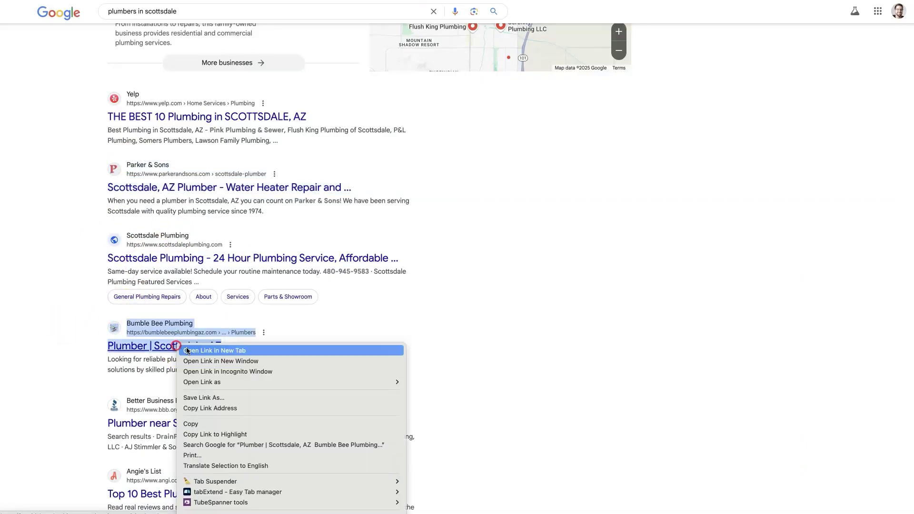
click(223, 408)
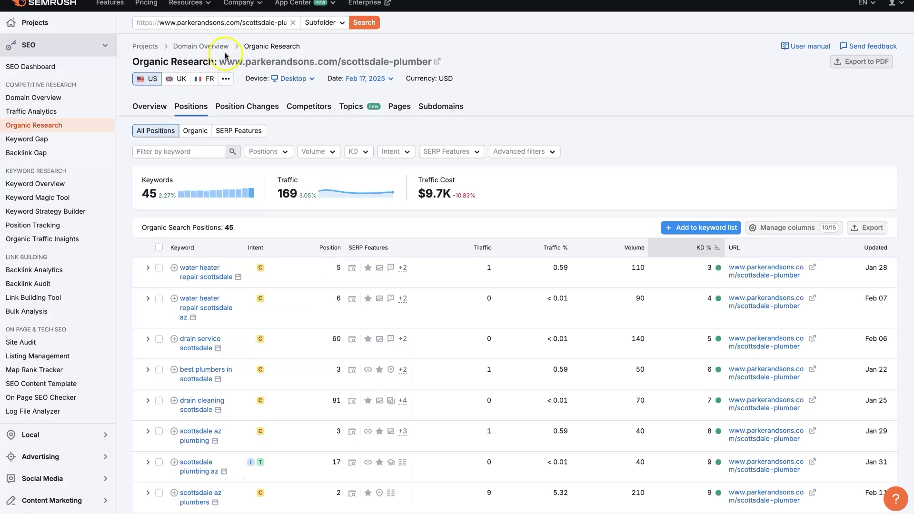
click(214, 23)
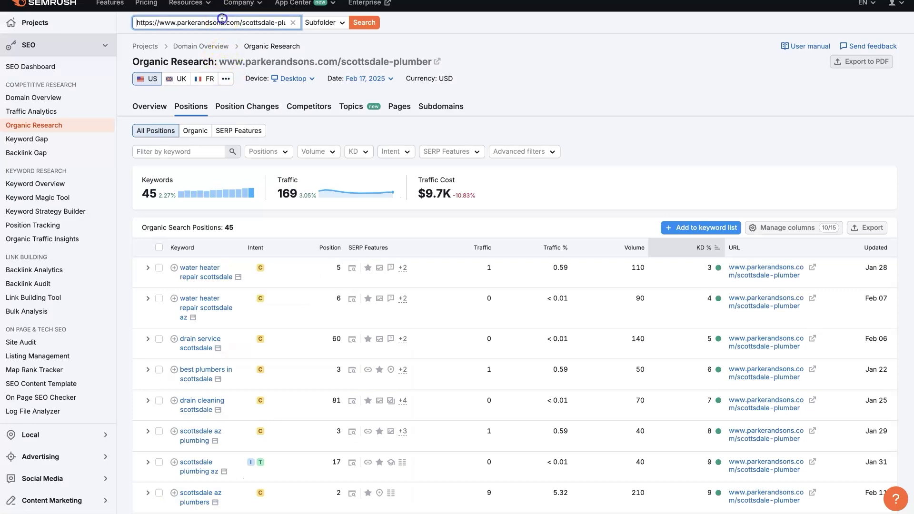
key(ctrl+a)
key(ctrl+v)
click(362, 23)
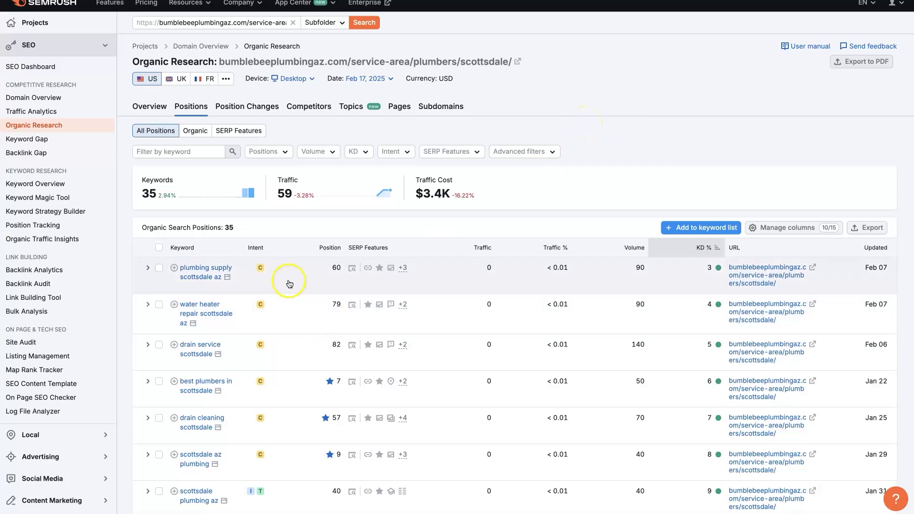
- Examine the Bumble Bee Plumbing page's subfolder address and look through its organic keyword positions
drag(256, 22, 633, 90)
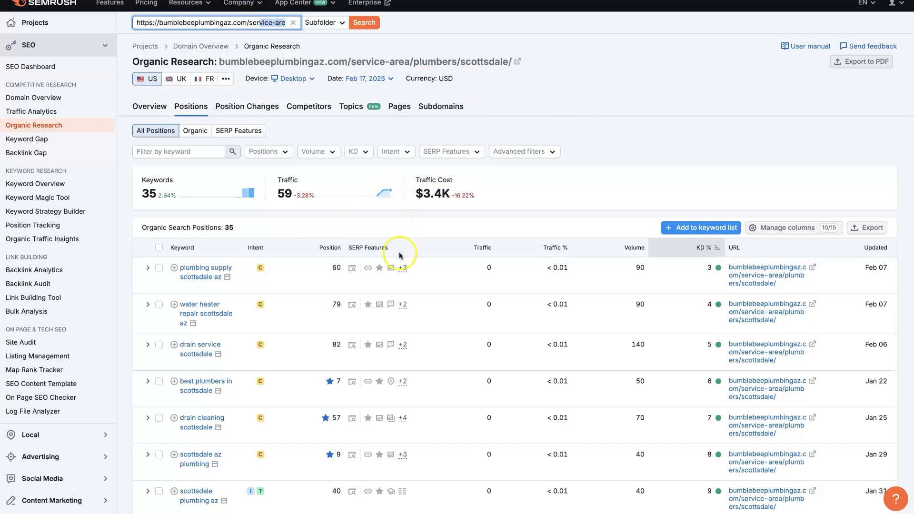
scroll(370, 281, down, 1)
scroll(369, 281, down, 3)
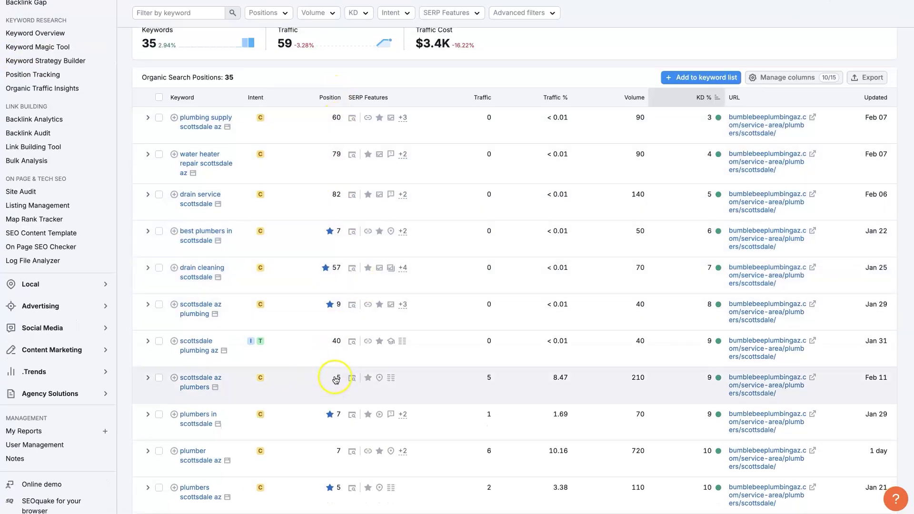
scroll(340, 384, down, 10)
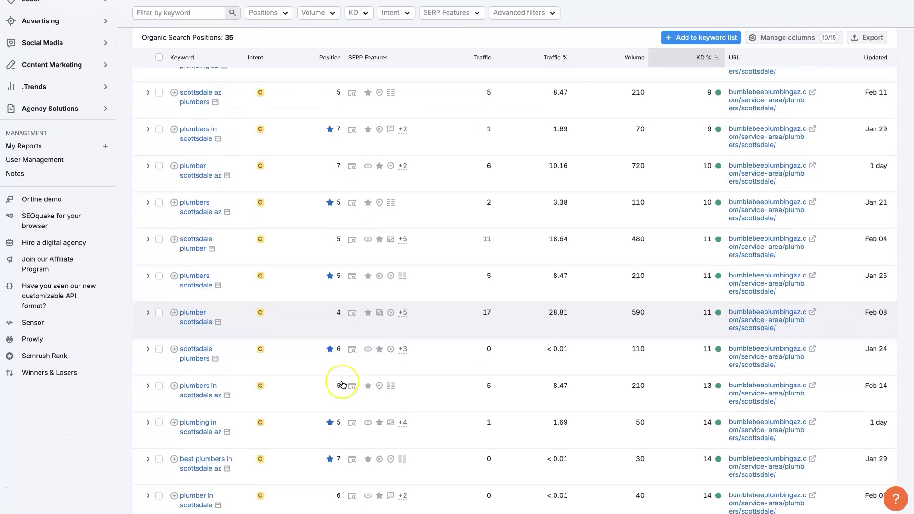
scroll(343, 385, down, 5)
scroll(341, 381, up, 20)
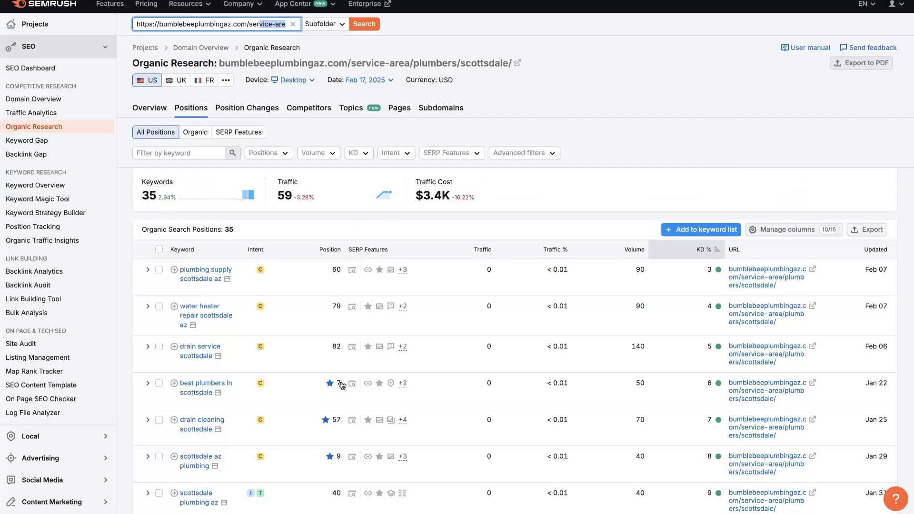
click(624, 71)
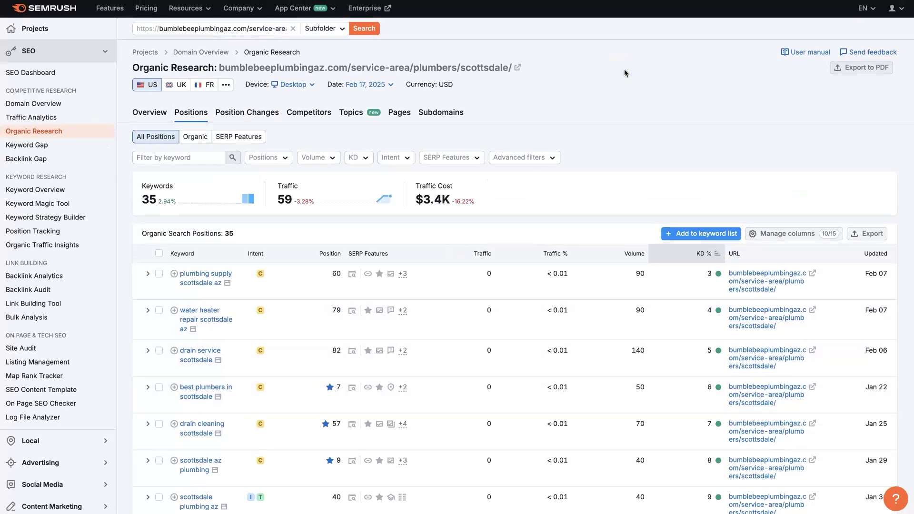